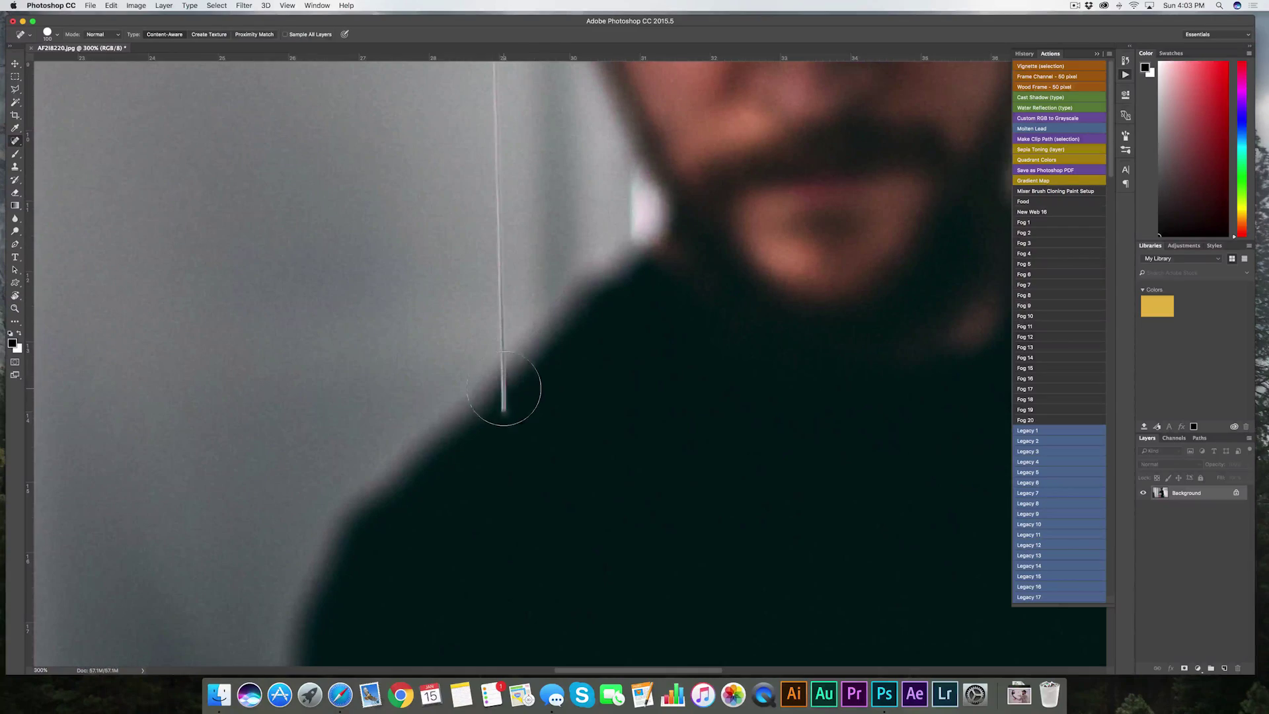
- Heal away the thin string against the wall between the cap and the man's shoulder, including its end at the shoulder edge
{"action": "left_click", "coordinate": [503, 388]}
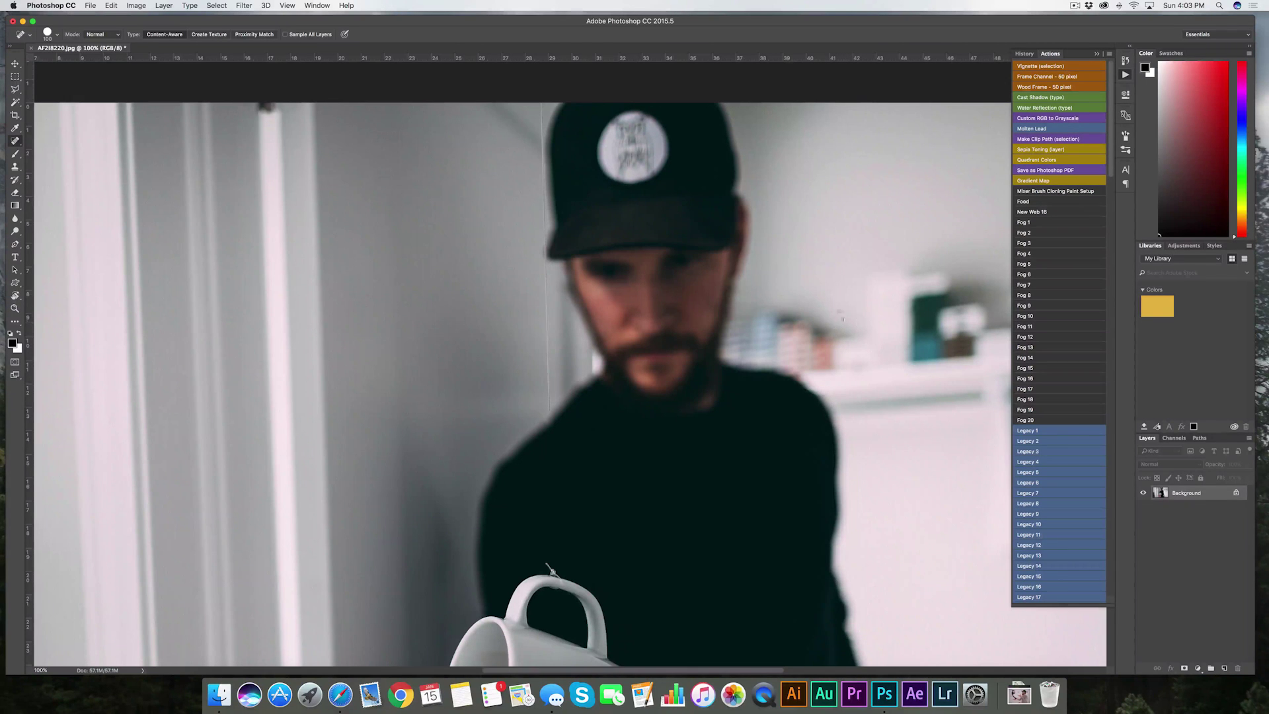
{"action": "scroll", "coordinate": [806, 285], "scroll_direction": "right", "scroll_amount": 2}
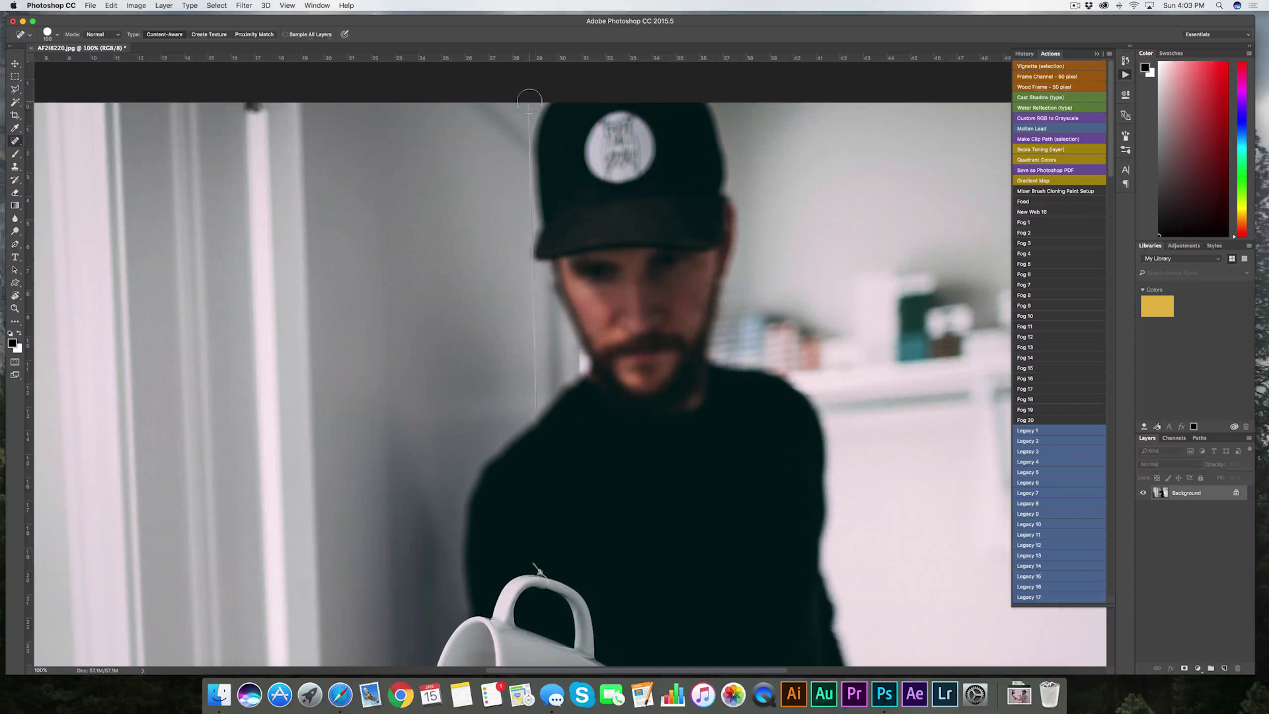
{"action": "left_click_drag", "start_coordinate": [532, 197], "coordinate": [536, 413]}
{"action": "scroll", "coordinate": [536, 414], "scroll_direction": "up", "scroll_amount": 1}
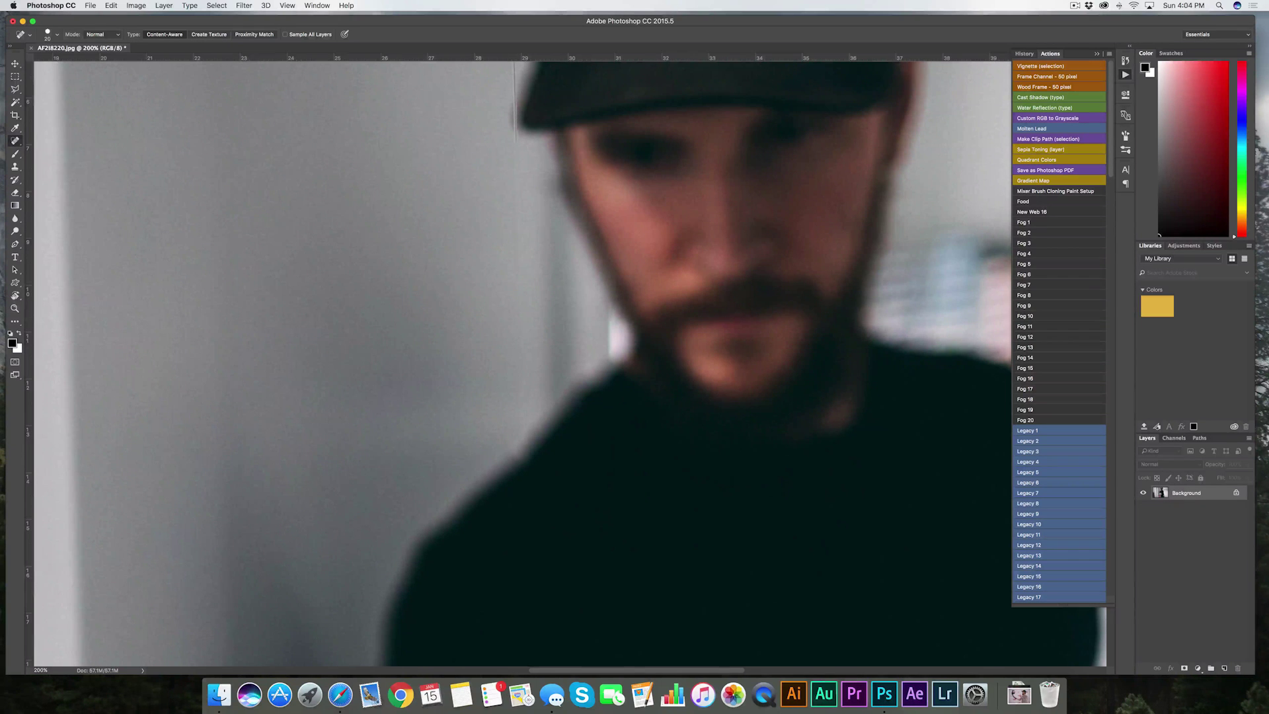
- Remove the remaining string alongside the cap, from the photo's upper edge to the brim, with a smaller healing brush
{"action": "scroll", "coordinate": [334, 264], "scroll_direction": "up", "scroll_amount": 5}
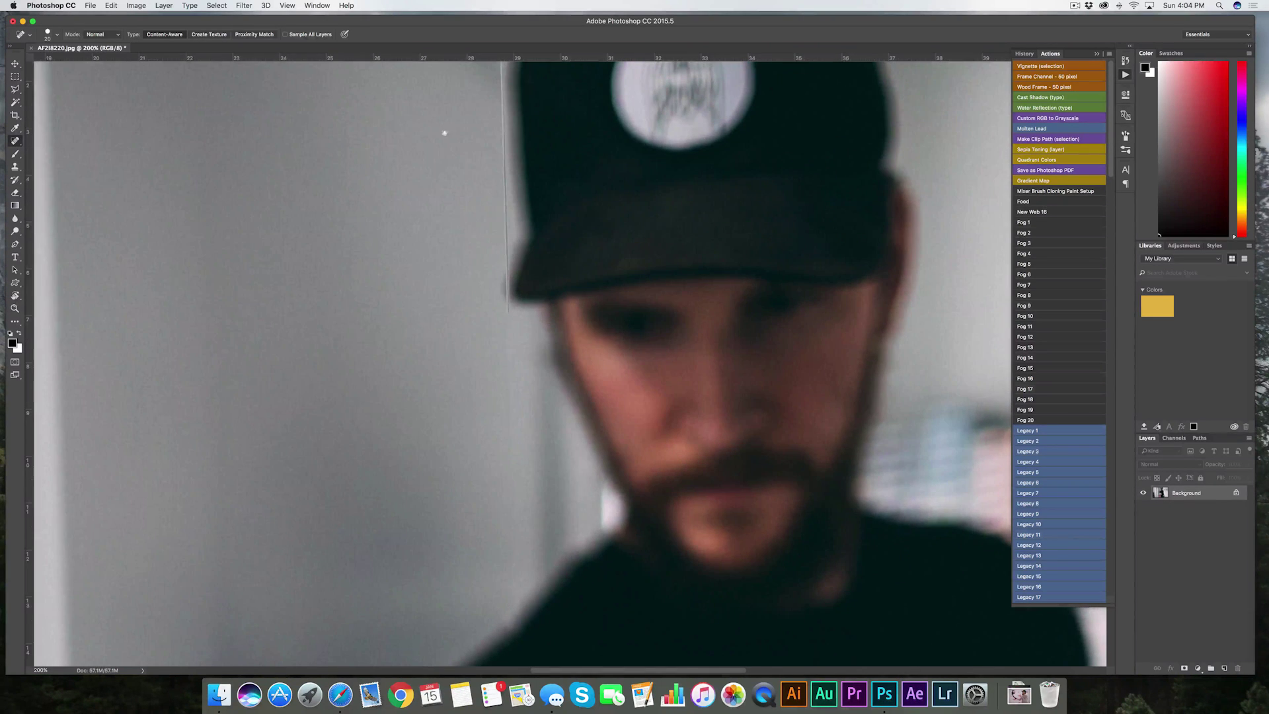
{"action": "scroll", "coordinate": [440, 260], "scroll_direction": "up", "scroll_amount": 3}
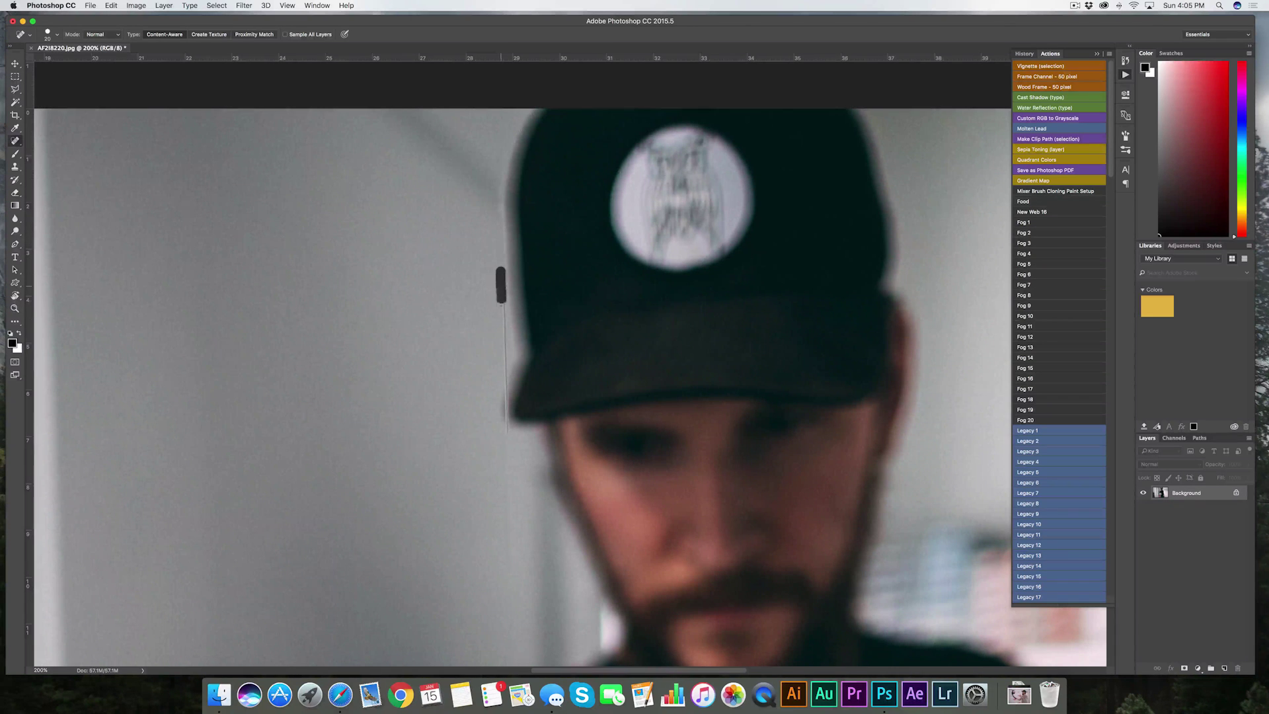
{"action": "key", "text": "super+0"}
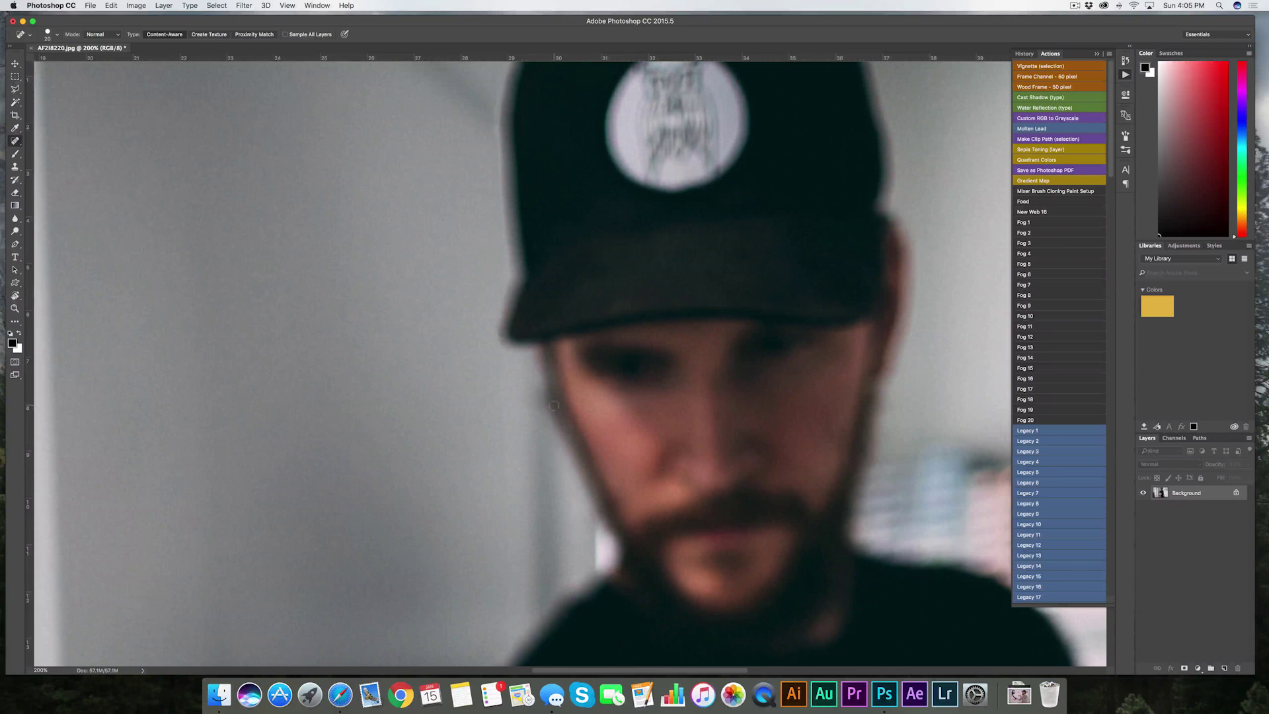
{"action": "scroll", "coordinate": [555, 408], "scroll_direction": "down", "scroll_amount": 5}
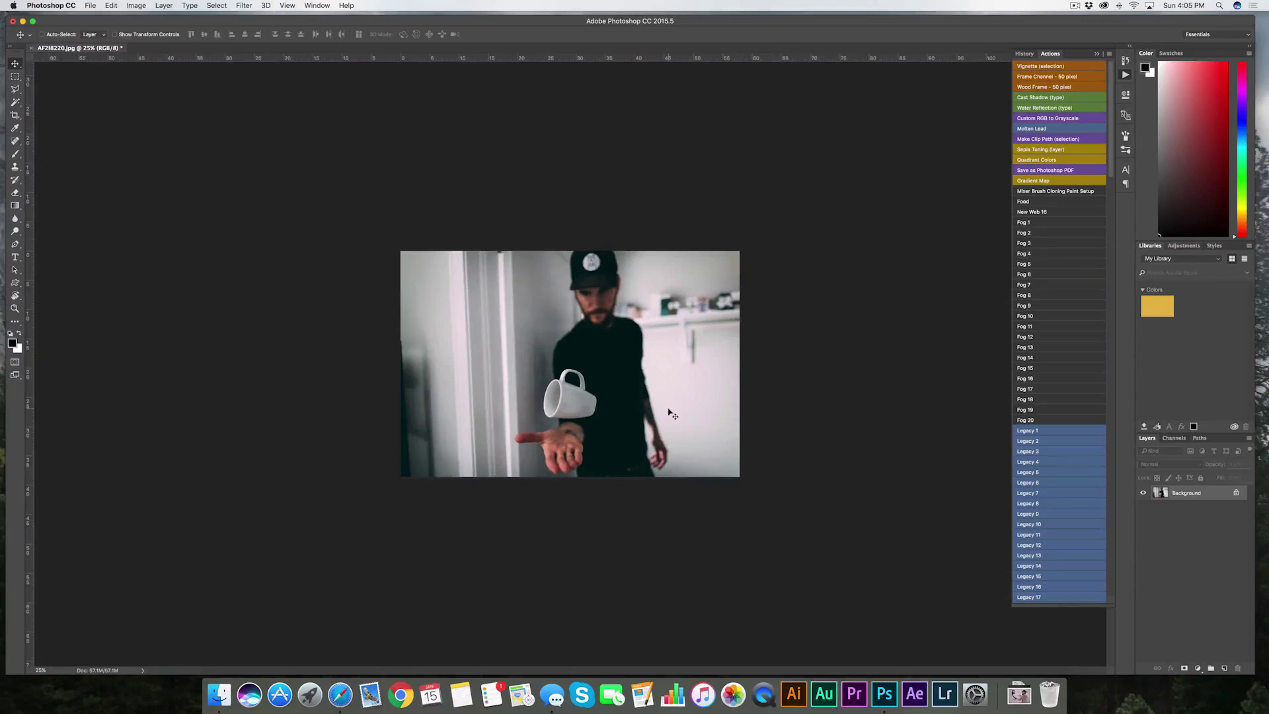
- Place Light Hit 30.png from the Light Hits folder over the photo and enlarge it toward the upper-left corner
{"action": "key", "text": "super+equal"}
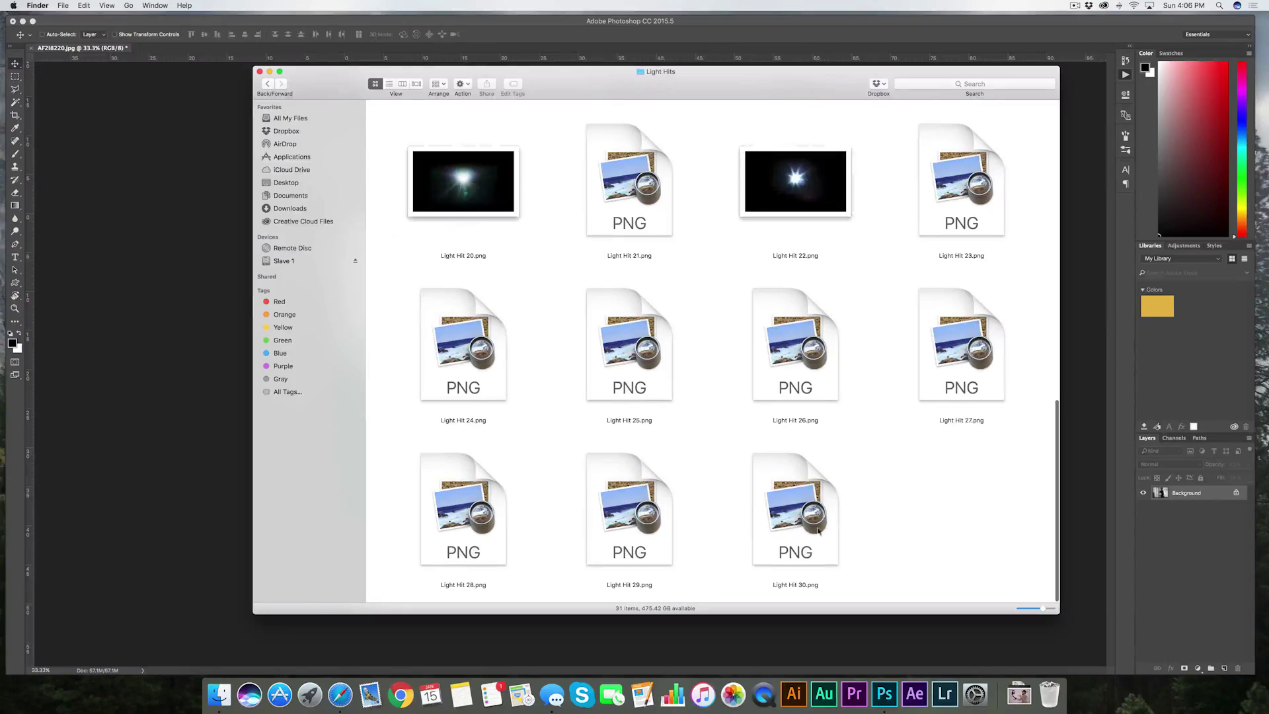
{"action": "left_click_drag", "start_coordinate": [795, 524], "coordinate": [218, 397]}
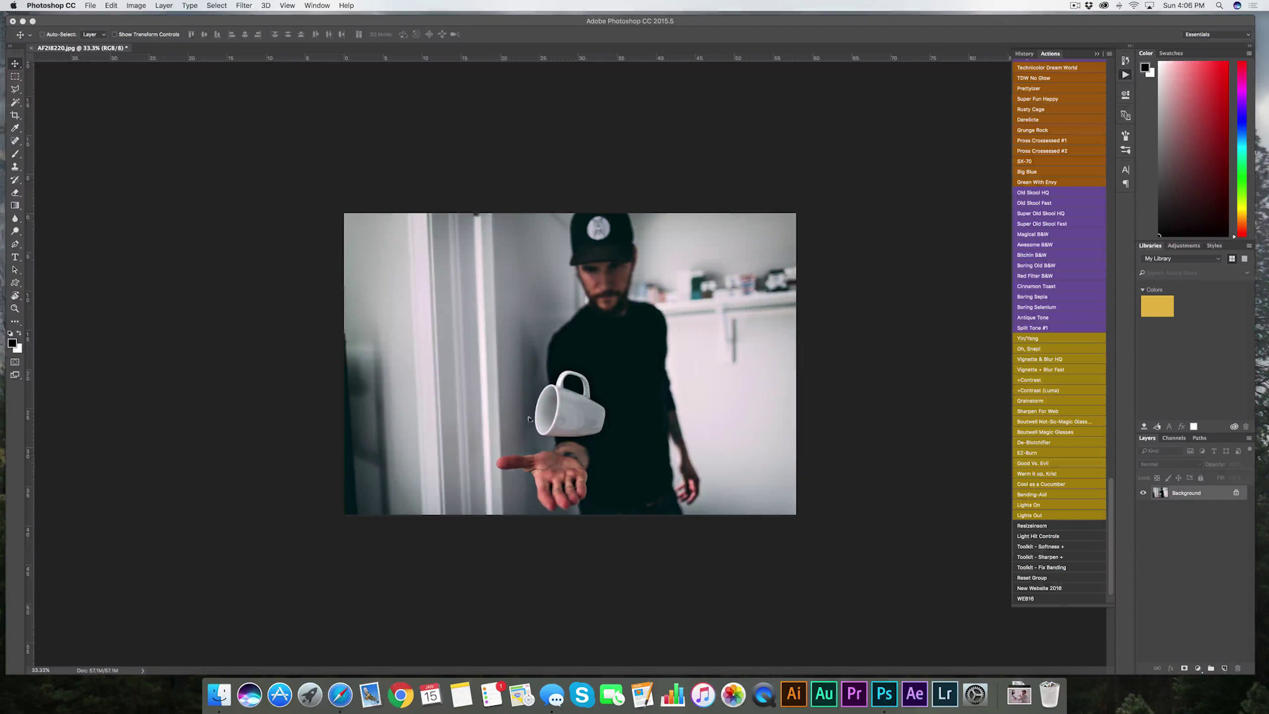
{"action": "key", "text": "super+minus"}
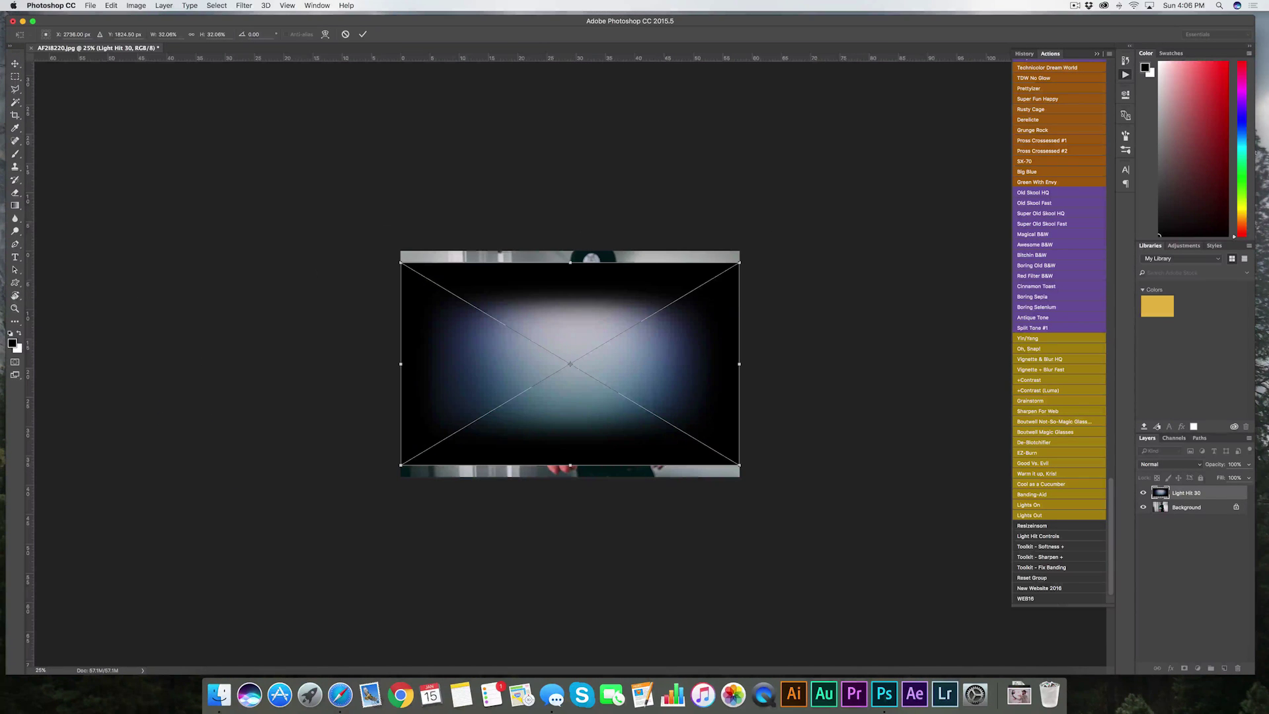
{"action": "left_click_drag", "start_coordinate": [388, 263], "coordinate": [191, 151]}
{"action": "key", "text": "Return"}
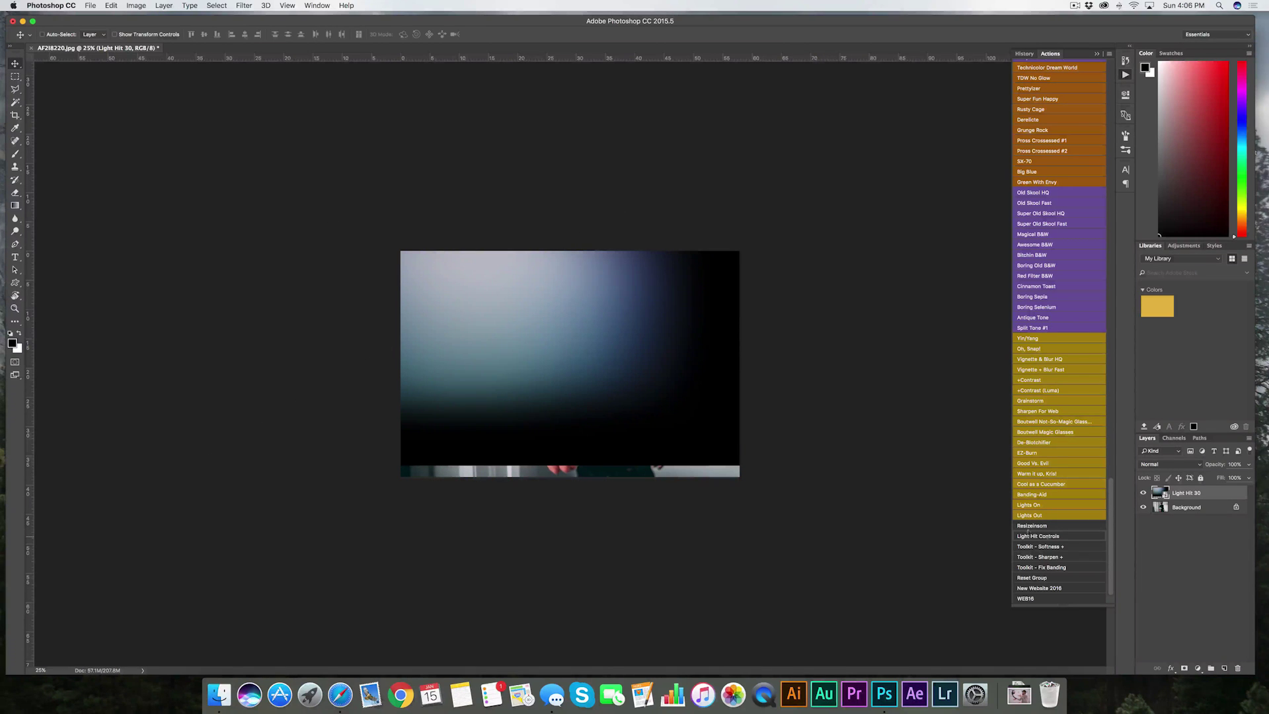
- Run the Light Hit Controls action on the placed light and position the glow over the left side of the photo
{"action": "left_click_drag", "start_coordinate": [546, 349], "coordinate": [604, 413]}
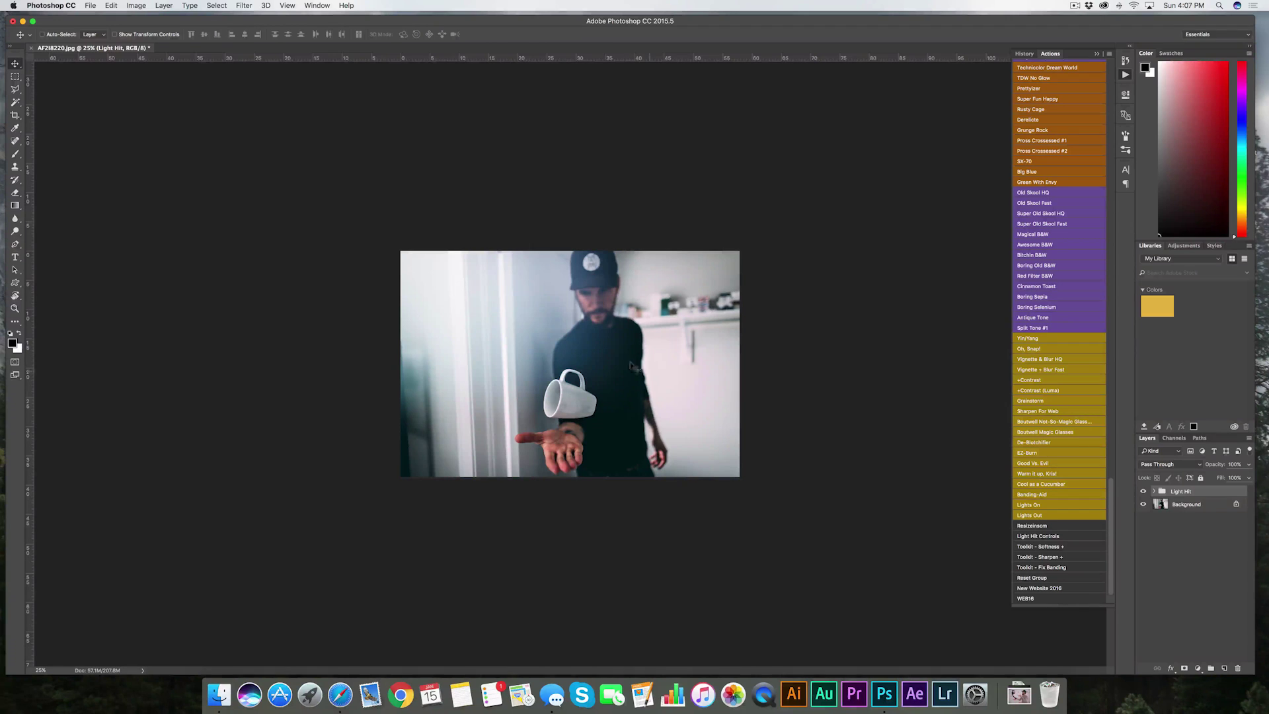
{"action": "left_click_drag", "start_coordinate": [631, 365], "coordinate": [588, 358]}
{"action": "mouse_move", "coordinate": [518, 326]}
{"action": "left_mouse_down"}
{"action": "mouse_move", "coordinate": [191, 317]}
{"action": "mouse_move", "coordinate": [528, 326]}
{"action": "left_mouse_up"}
{"action": "left_click_drag", "start_coordinate": [446, 327], "coordinate": [405, 357]}
{"action": "key", "text": "super+minus"}
{"action": "key", "text": "super+plus"}
{"action": "key", "text": "super+plus"}
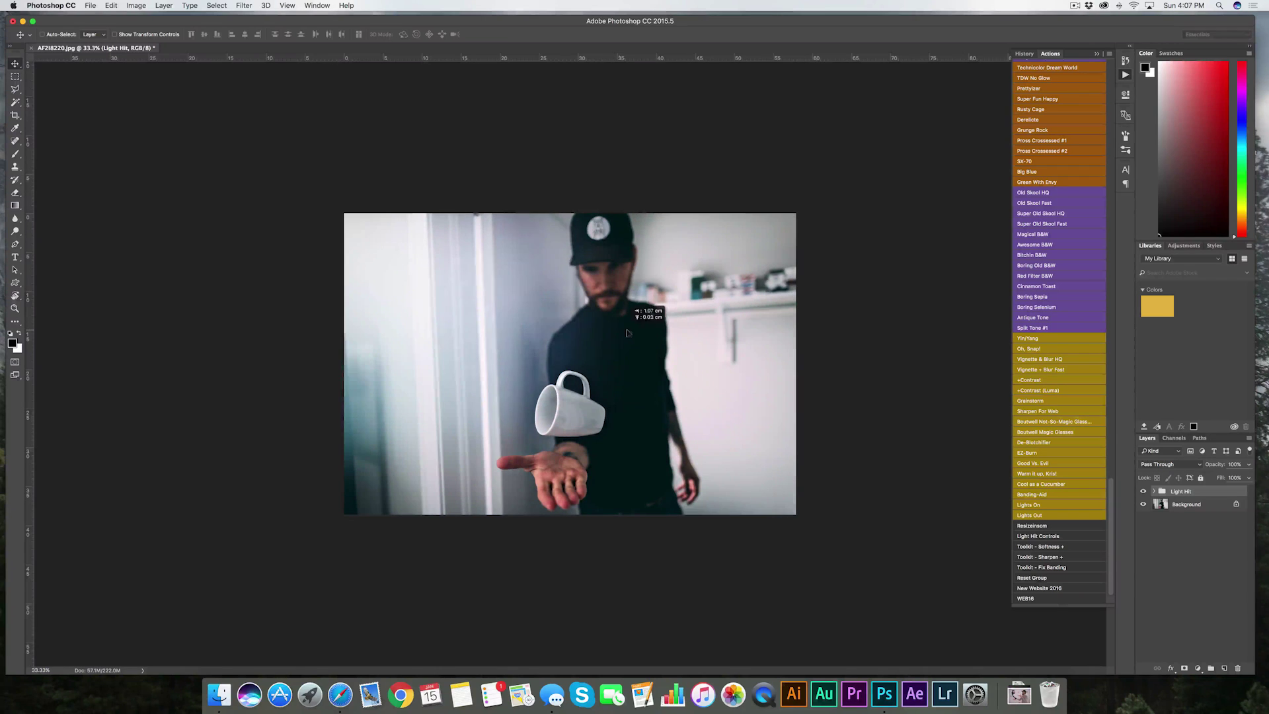
- Flatten the light effect into the photo and run the +Contrast (Luma) action
{"action": "key", "text": "BackSpace"}
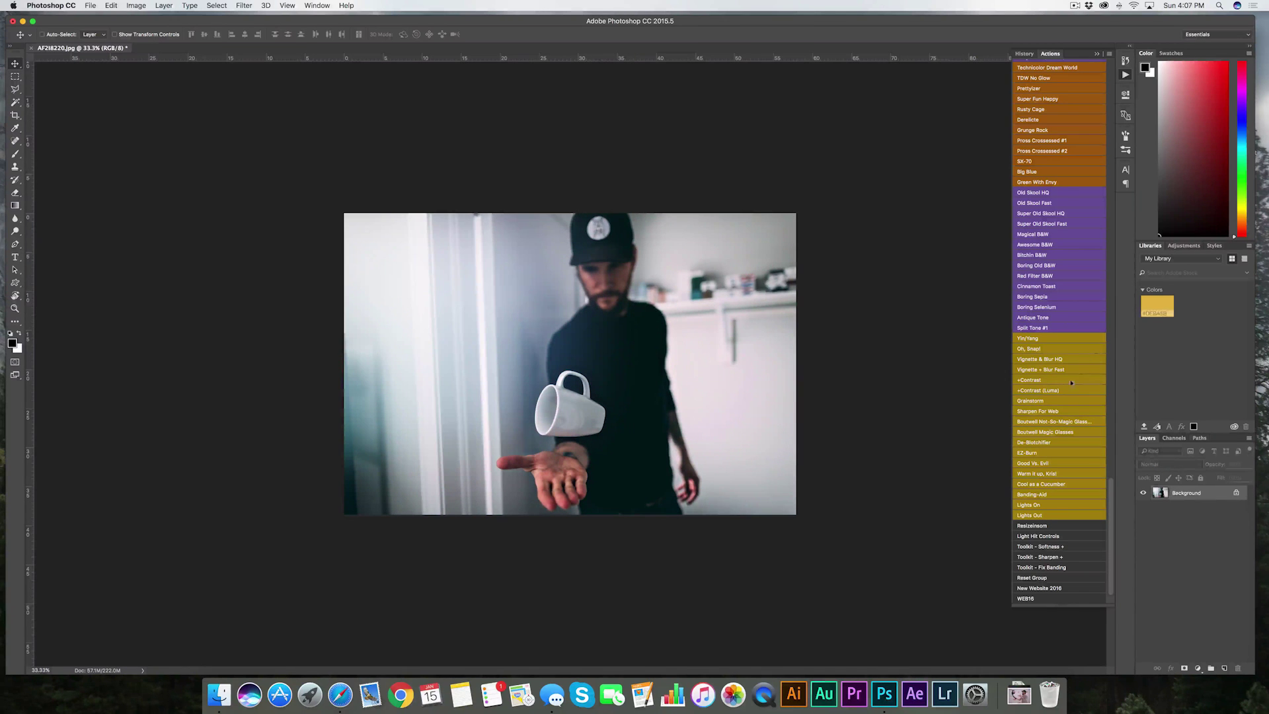
{"action": "left_click", "coordinate": [1057, 390]}
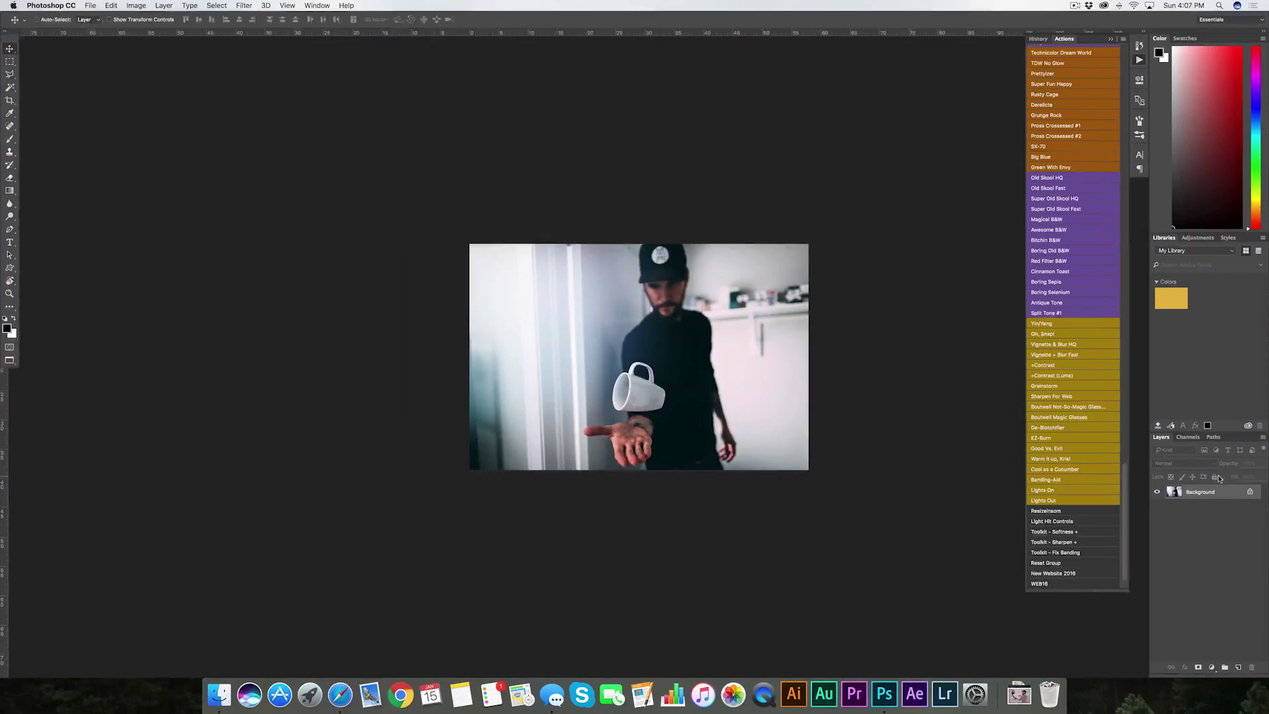
- Examine the edited photo enlarged in full-screen mode on a black background
{"action": "key", "text": "f"}
{"action": "key", "text": "f"}
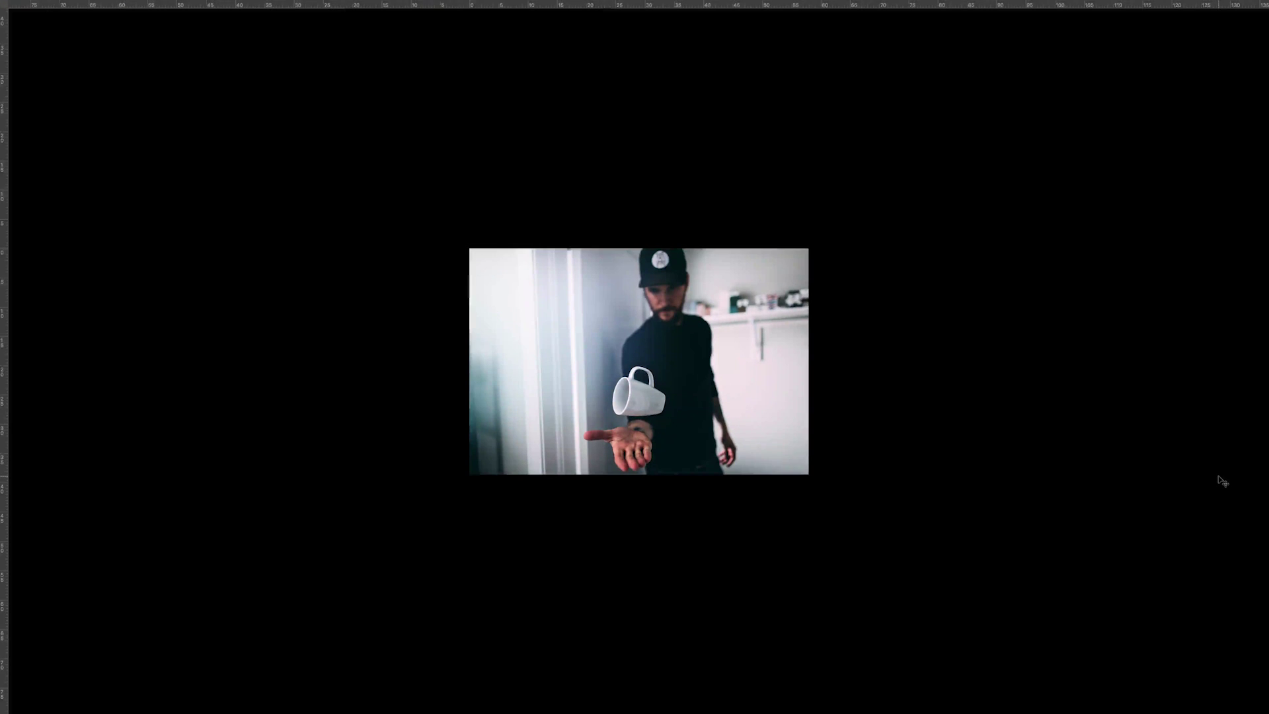
{"action": "key", "text": "ctrl+plus"}
{"action": "key", "text": "ctrl+plus"}
{"action": "key", "text": "ctrl+plus"}
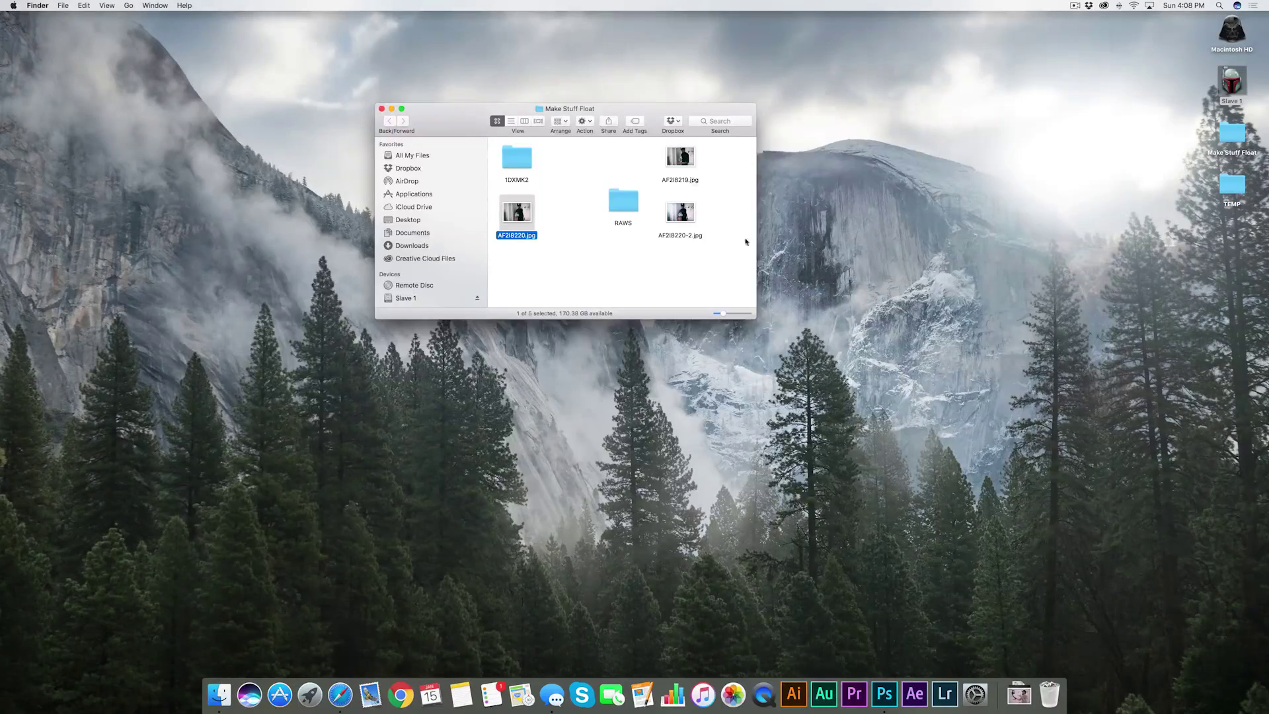
- Preview the original AF2I8220.jpg from the Make Stuff Float folder in Finder to check the hanging string
{"action": "key", "text": "space"}
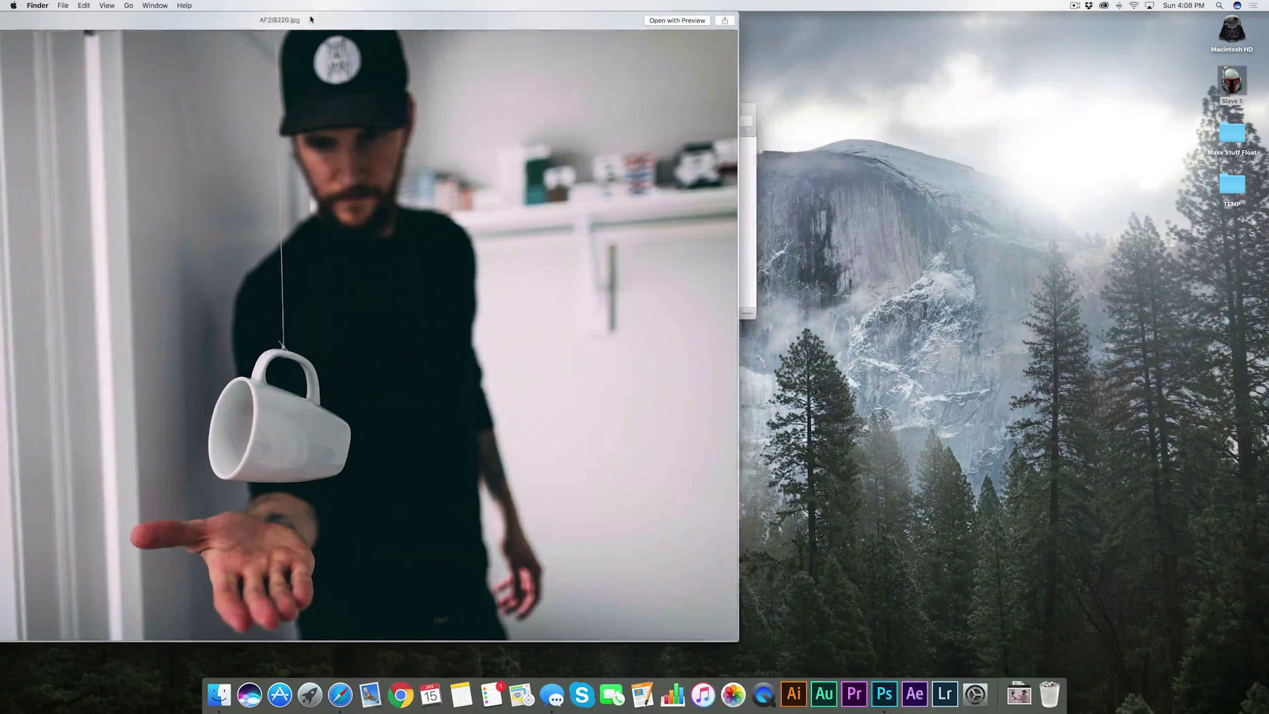
{"action": "left_click_drag", "start_coordinate": [313, 18], "coordinate": [298, 19]}
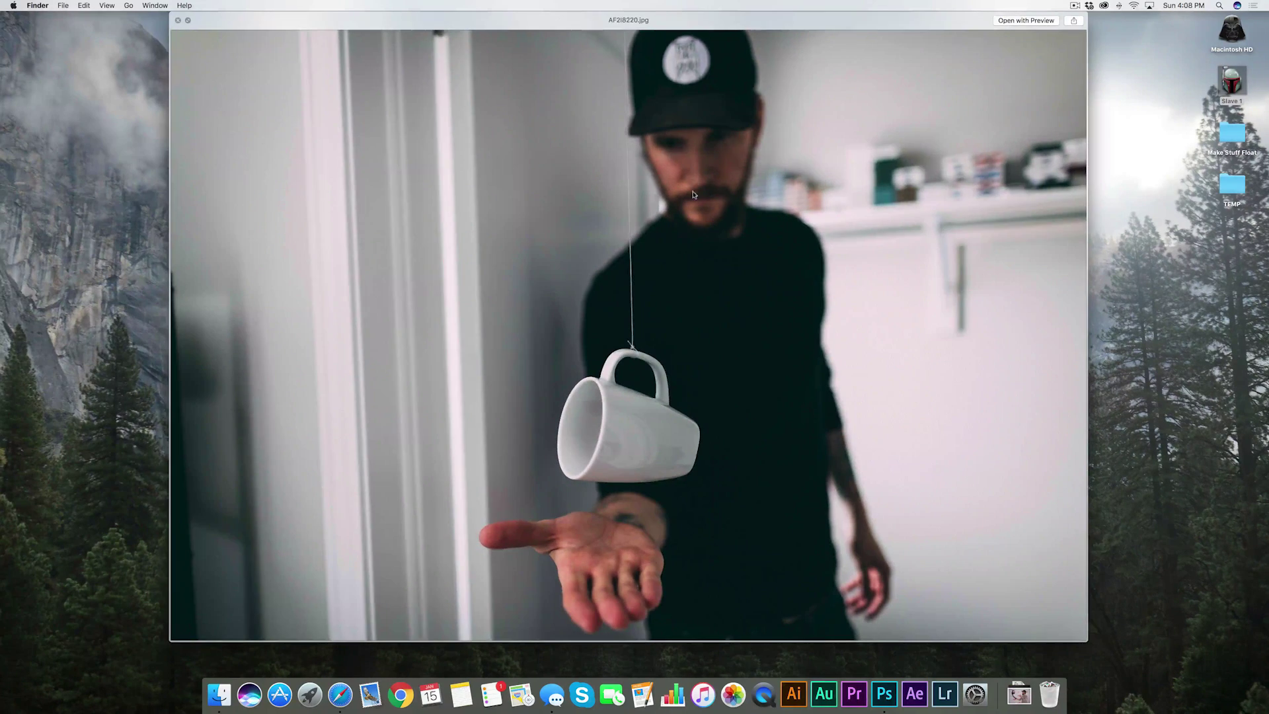
{"action": "key", "text": "space"}
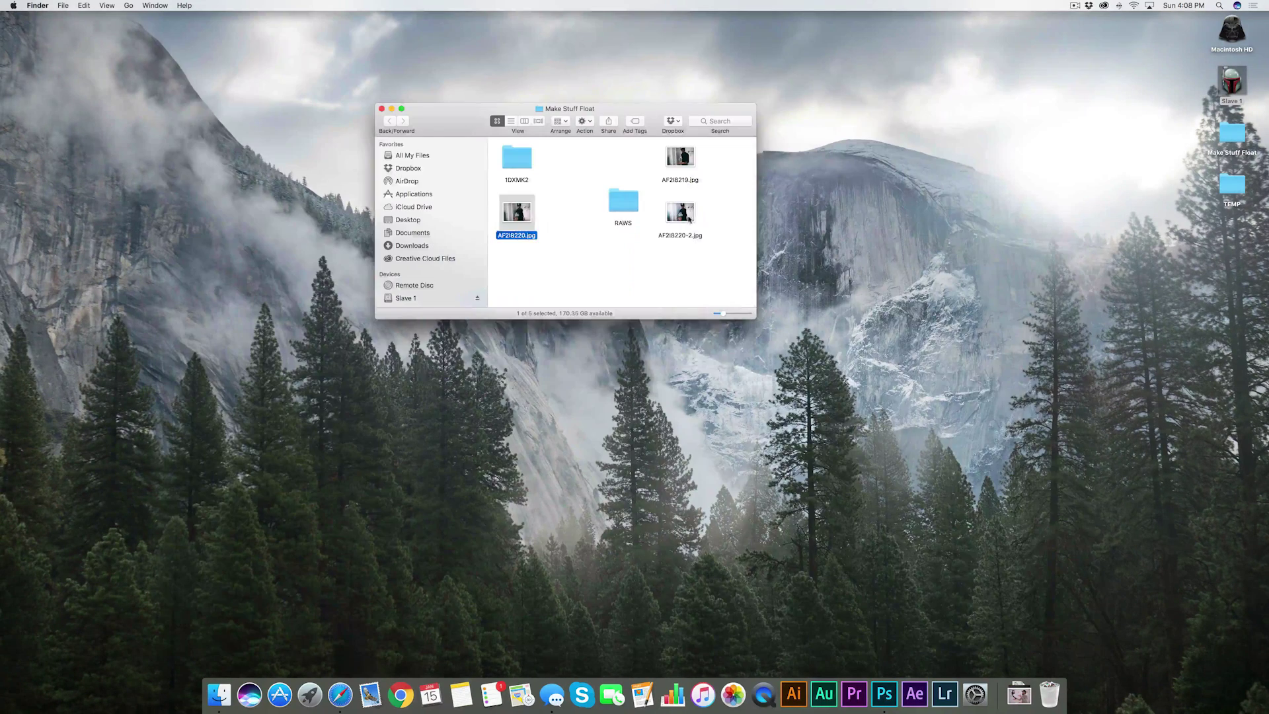
- Preview the edited AF2I8220-2.jpg beside the folder window and compare it with the original AF2I8220.jpg
{"action": "key", "text": "space"}
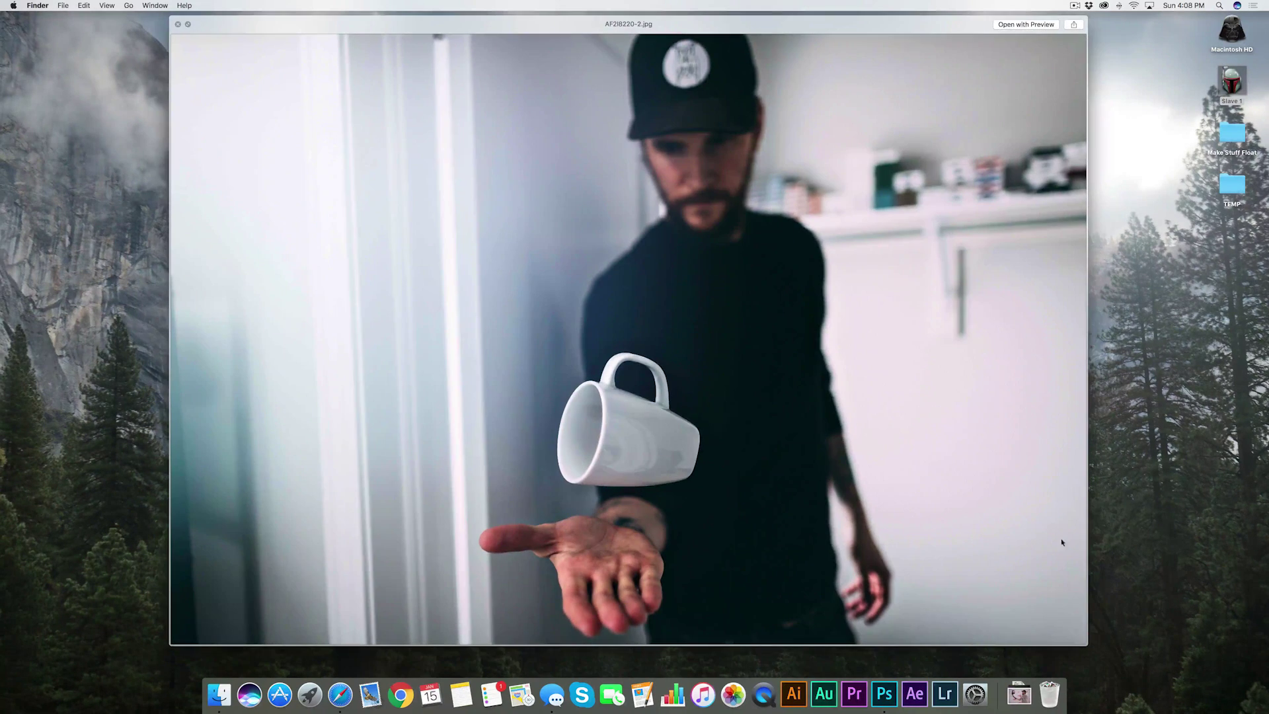
{"action": "left_click_drag", "start_coordinate": [1087, 645], "coordinate": [820, 420]}
{"action": "left_click_drag", "start_coordinate": [592, 25], "coordinate": [945, 89]}
{"action": "left_click_drag", "start_coordinate": [578, 135], "coordinate": [346, 139]}
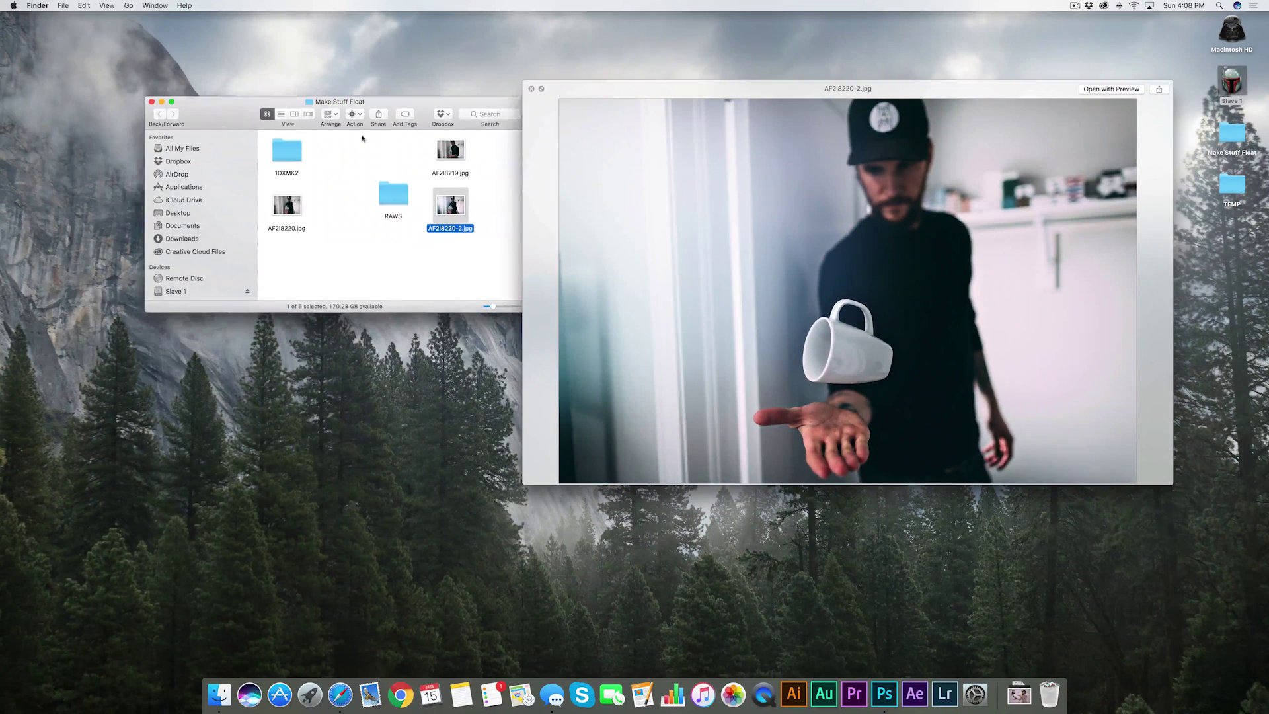
{"action": "left_click", "coordinate": [454, 209]}
{"action": "left_click", "coordinate": [287, 205]}
{"action": "left_click", "coordinate": [454, 208]}
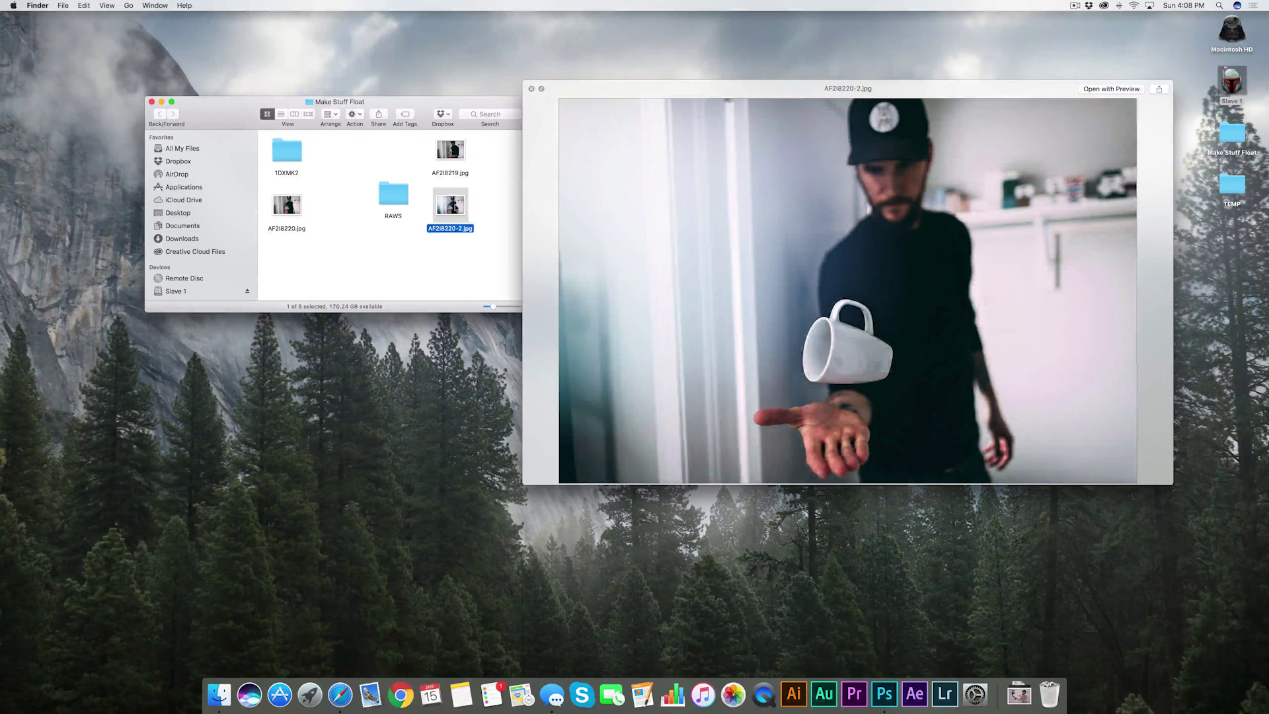